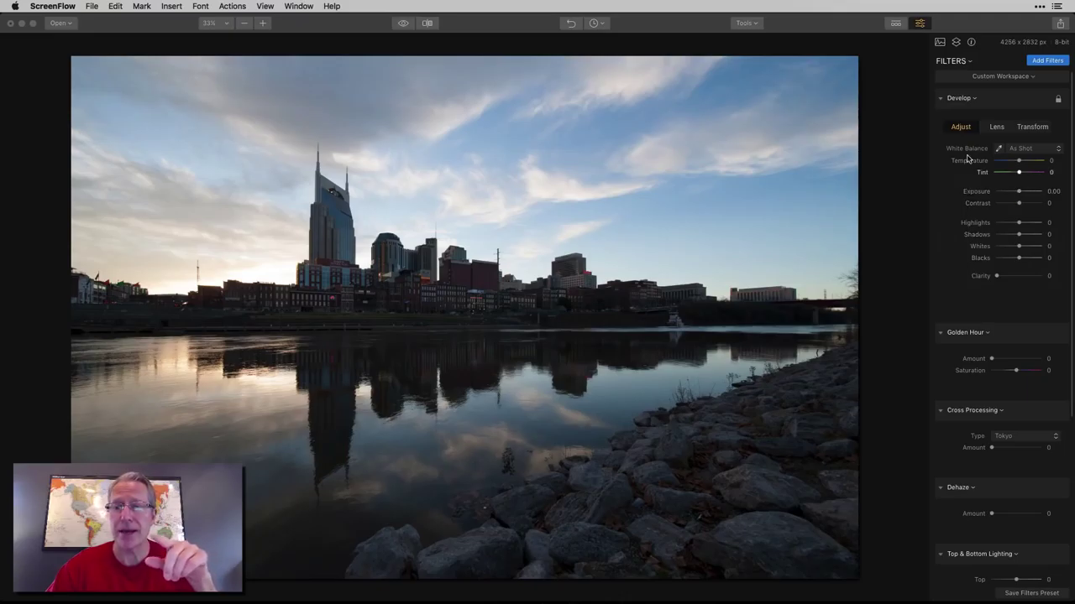
Step: In Develop, set Temperature 12, Contrast 42, Highlights -40, Shadows 100 and Clarity 28
scroll(964, 285, down, 3)
scroll(965, 311, down, 2)
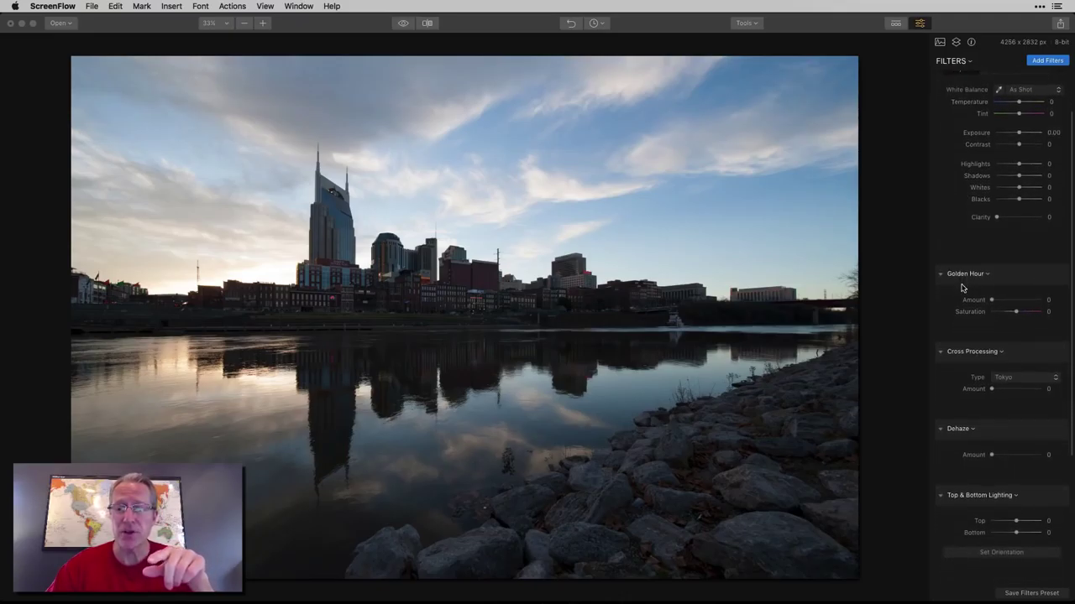
scroll(971, 348, down, 3)
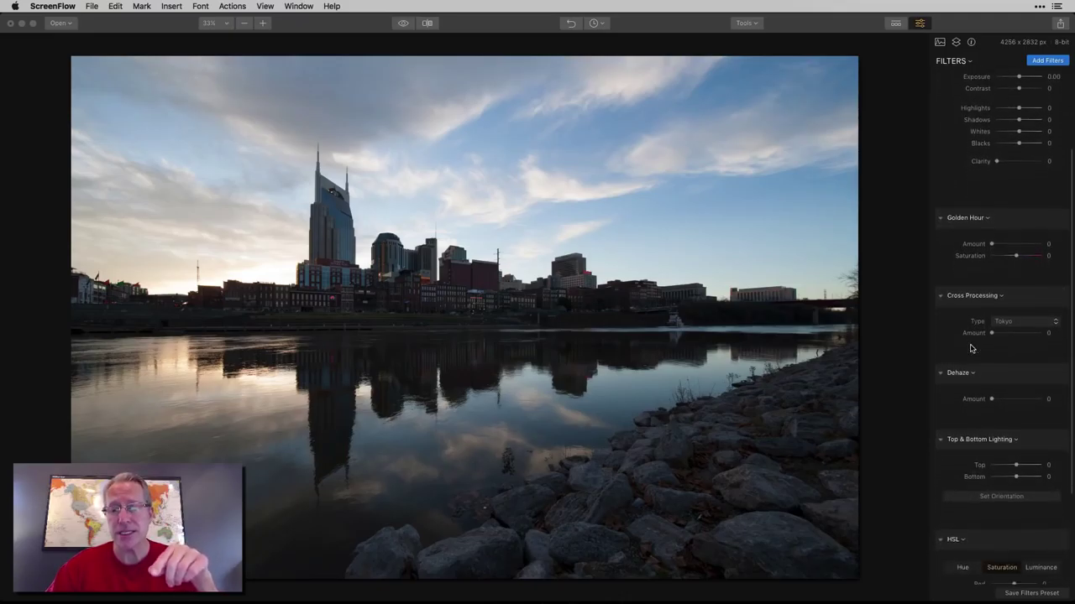
scroll(980, 440, down, 5)
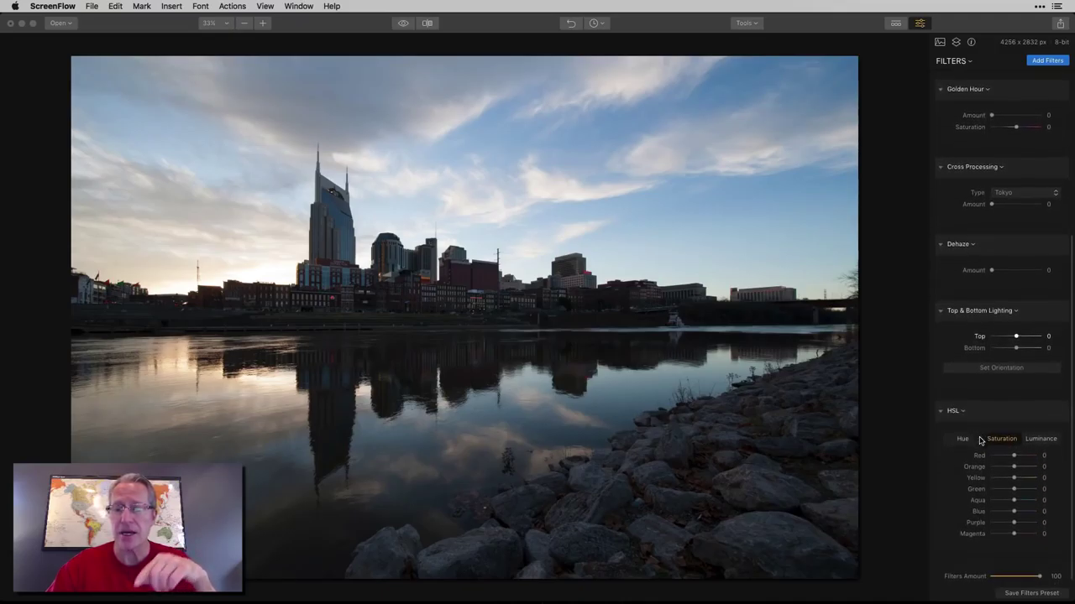
scroll(979, 441, up, 10)
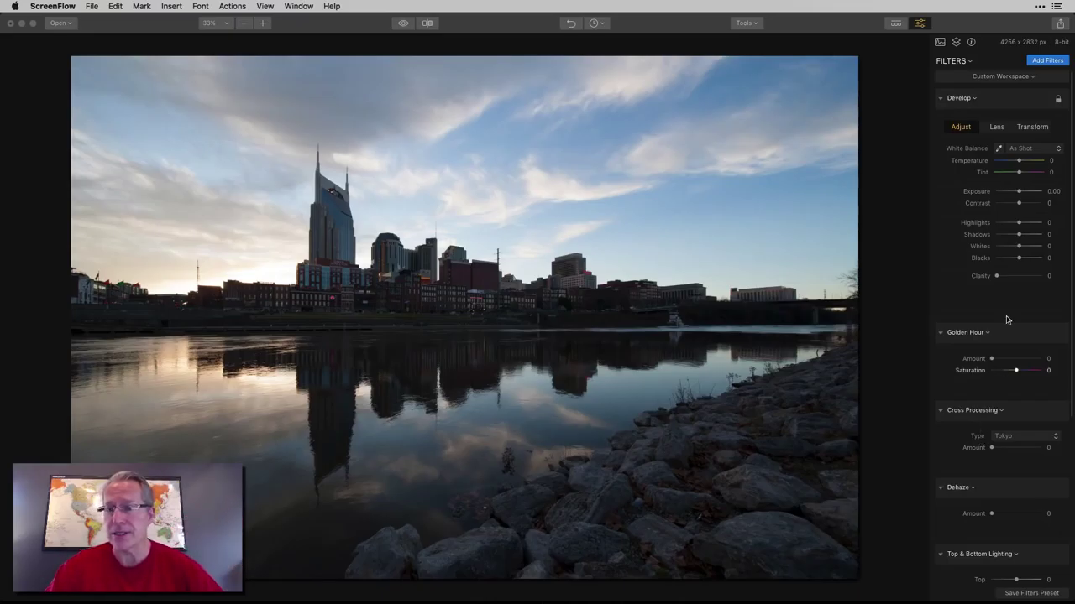
click(1020, 166)
drag(1020, 167, 1022, 167)
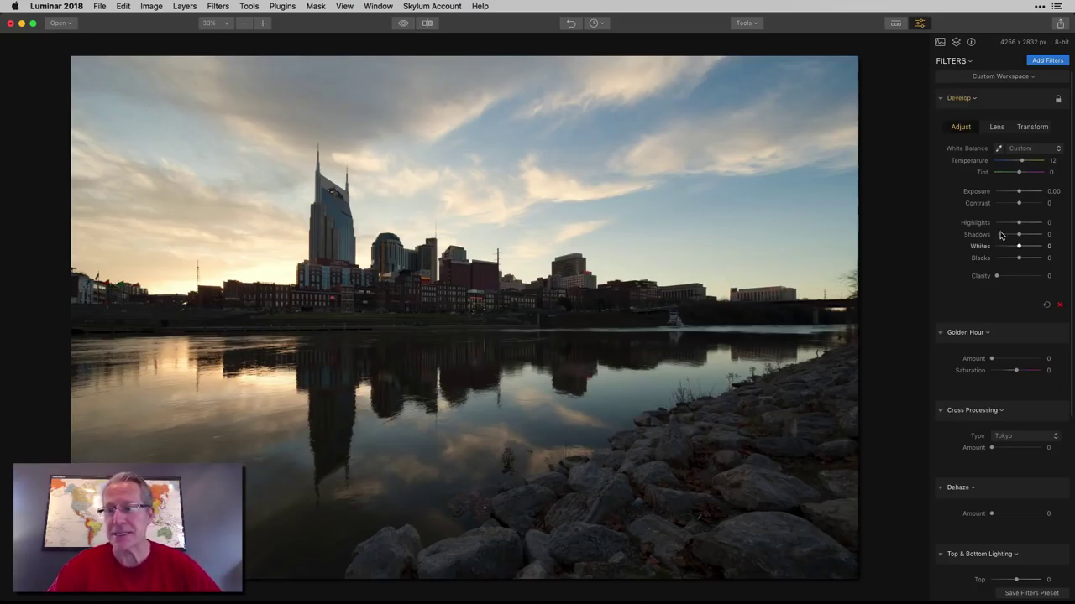
drag(1018, 204, 1046, 238)
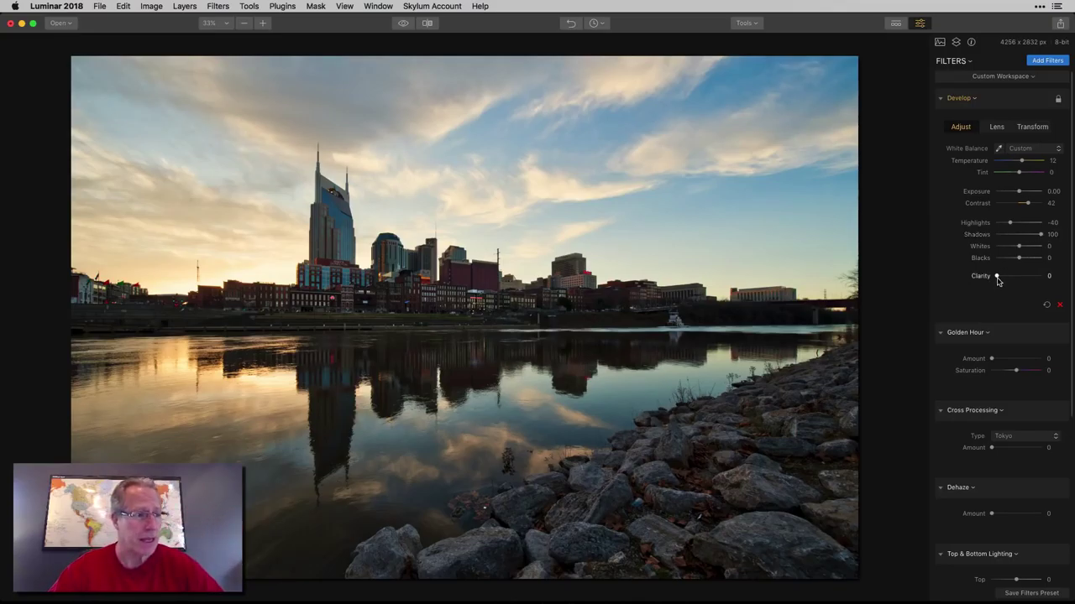
drag(997, 277, 1008, 278)
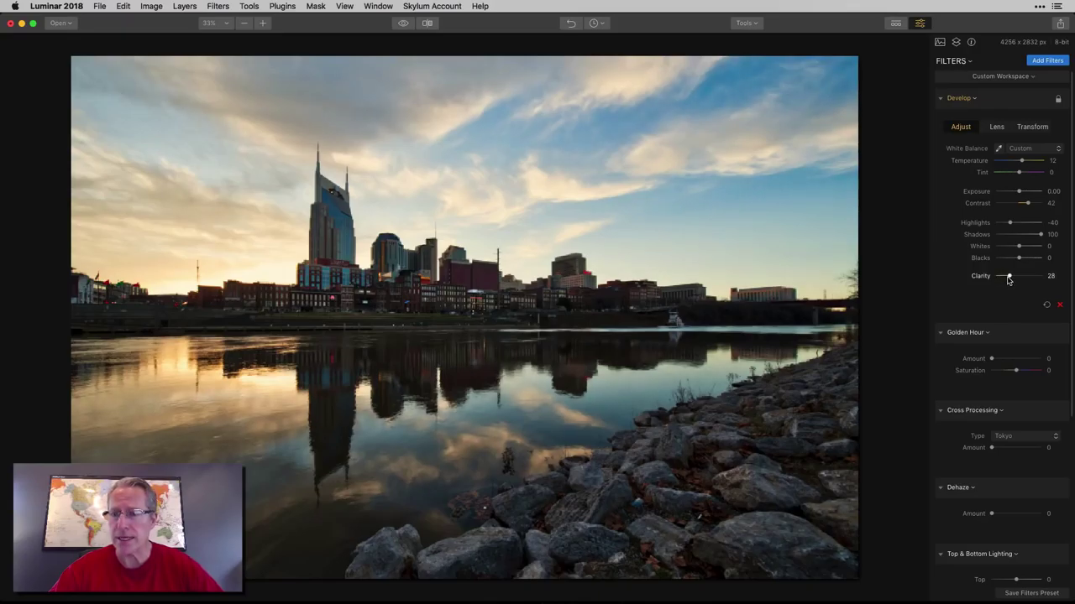
click(404, 24)
click(407, 25)
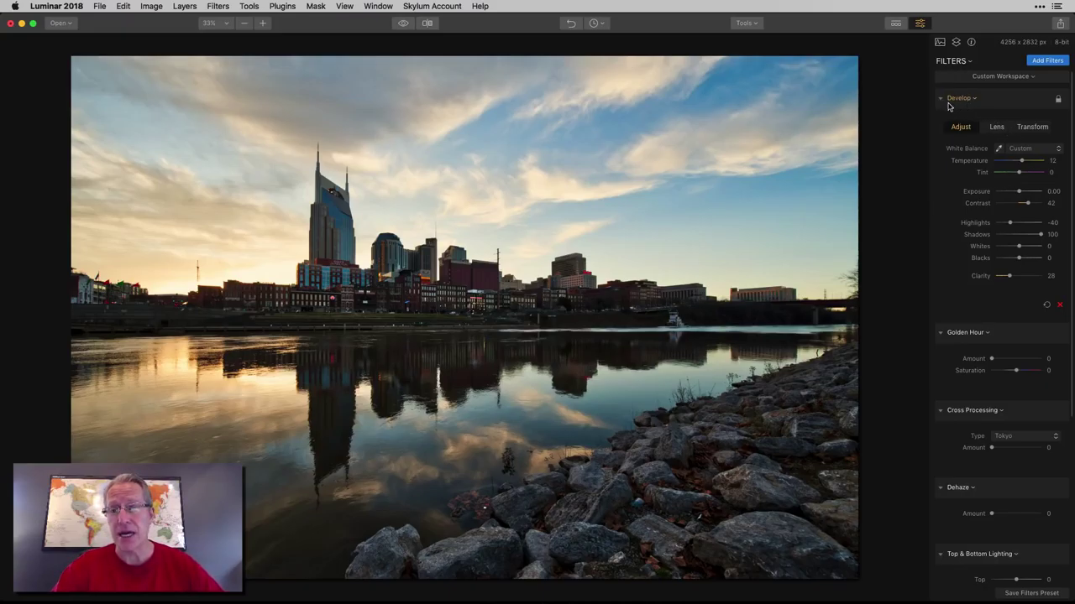
Step: Set the Golden Hour filter to Amount 34 and Saturation 16
scroll(997, 378, down, 1)
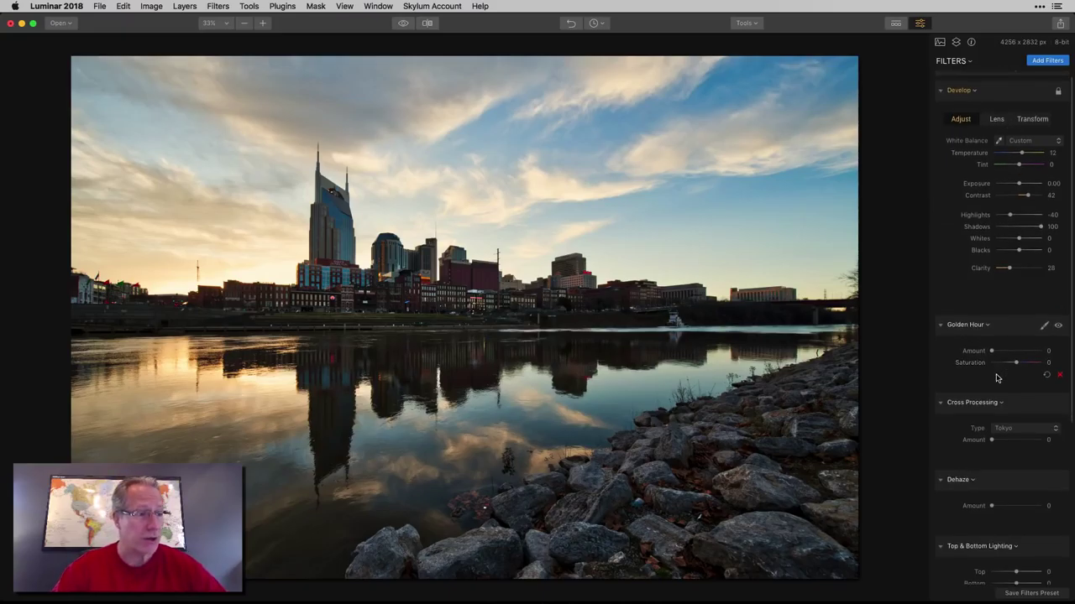
drag(994, 351, 1010, 354)
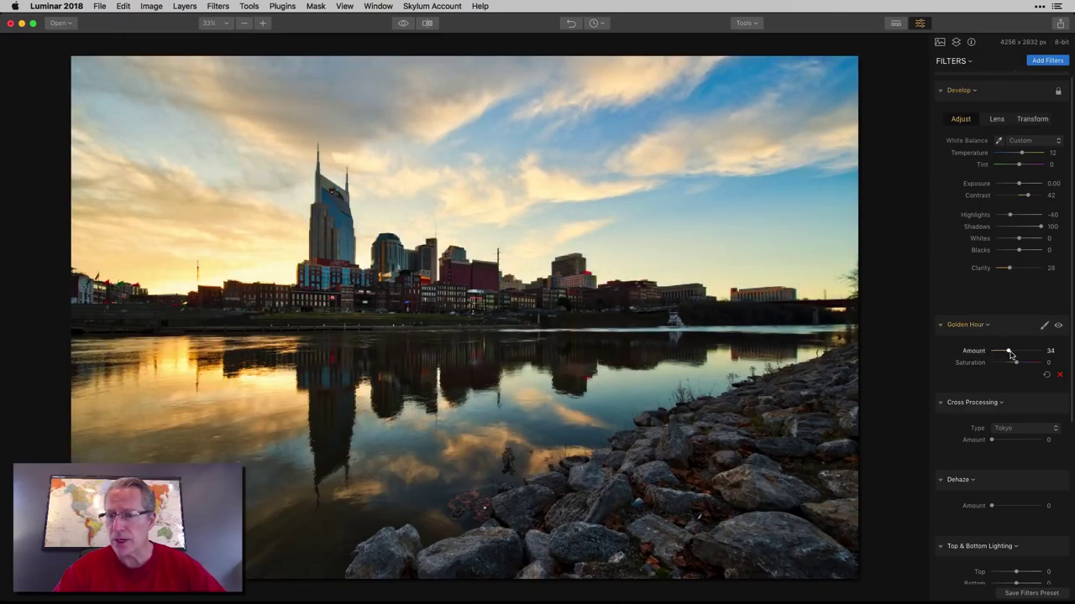
drag(1014, 362, 1021, 366)
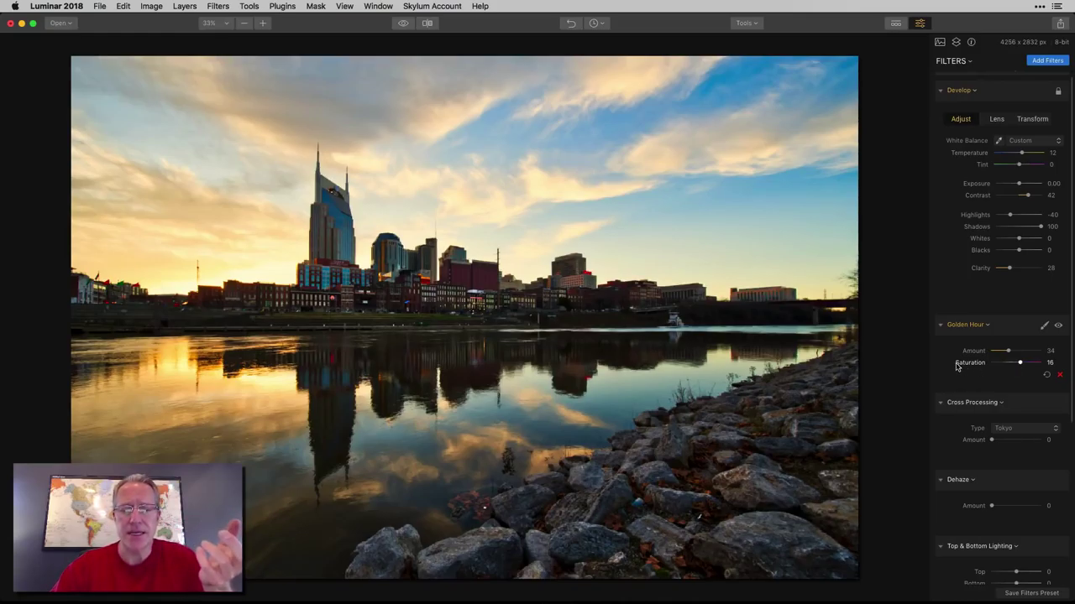
Step: Set the Dehaze Amount to 29
scroll(986, 411, down, 3)
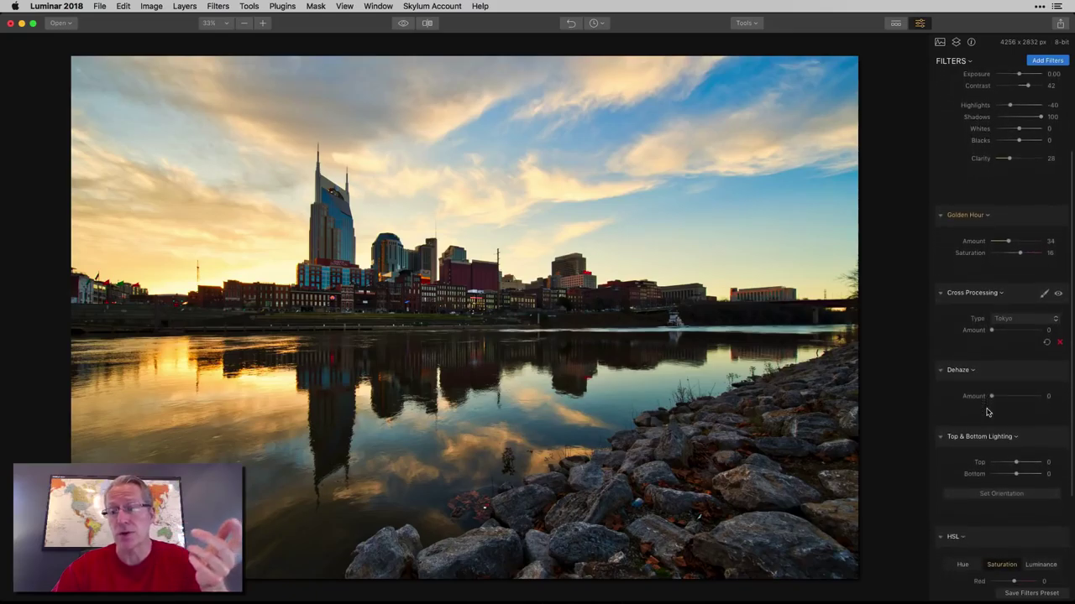
scroll(987, 411, down, 2)
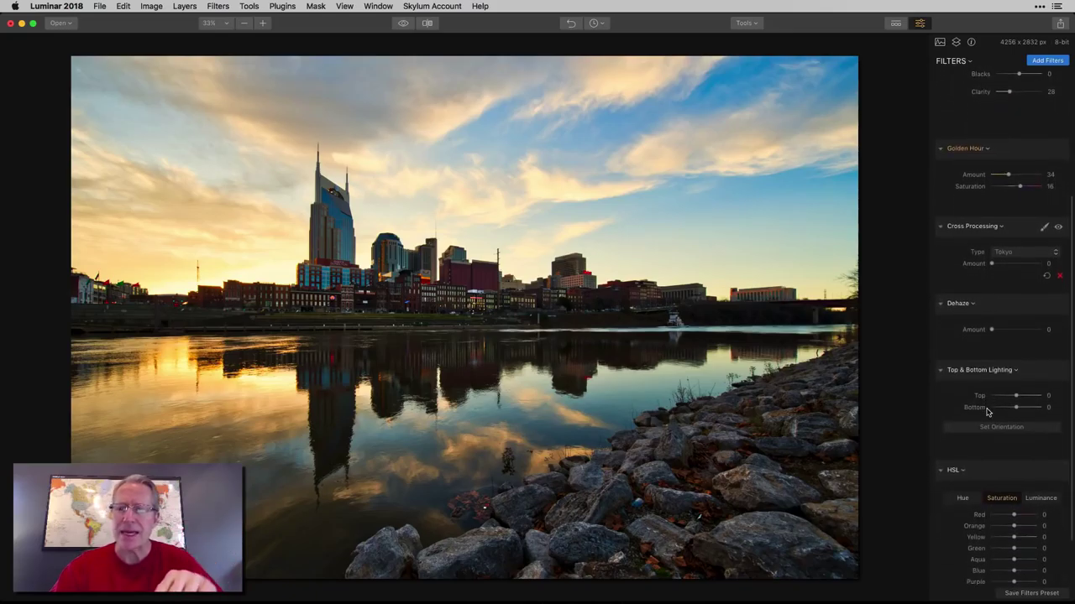
scroll(987, 411, down, 2)
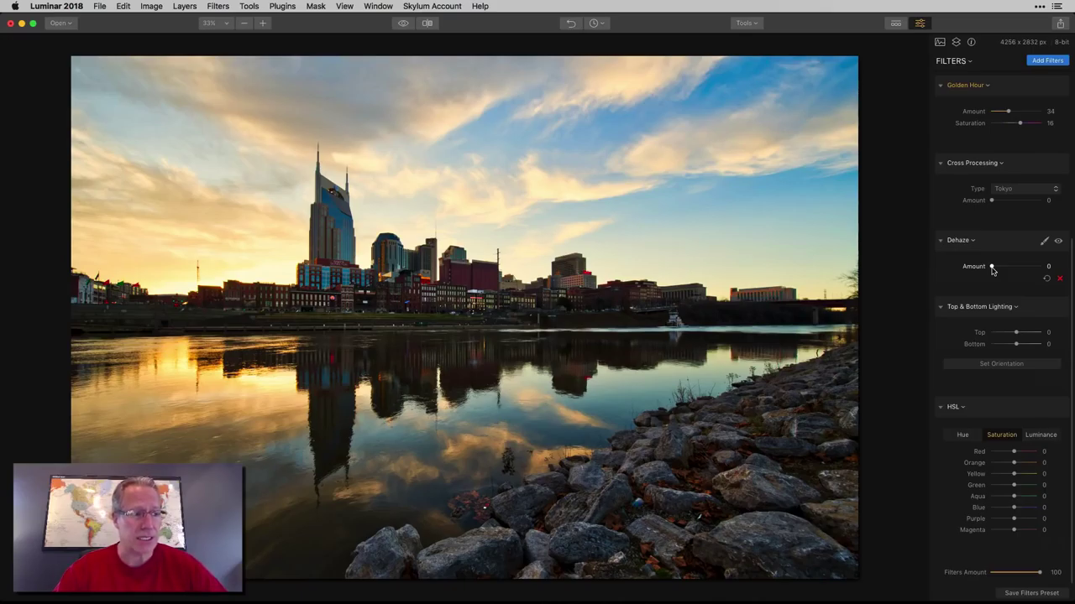
drag(992, 267, 1005, 268)
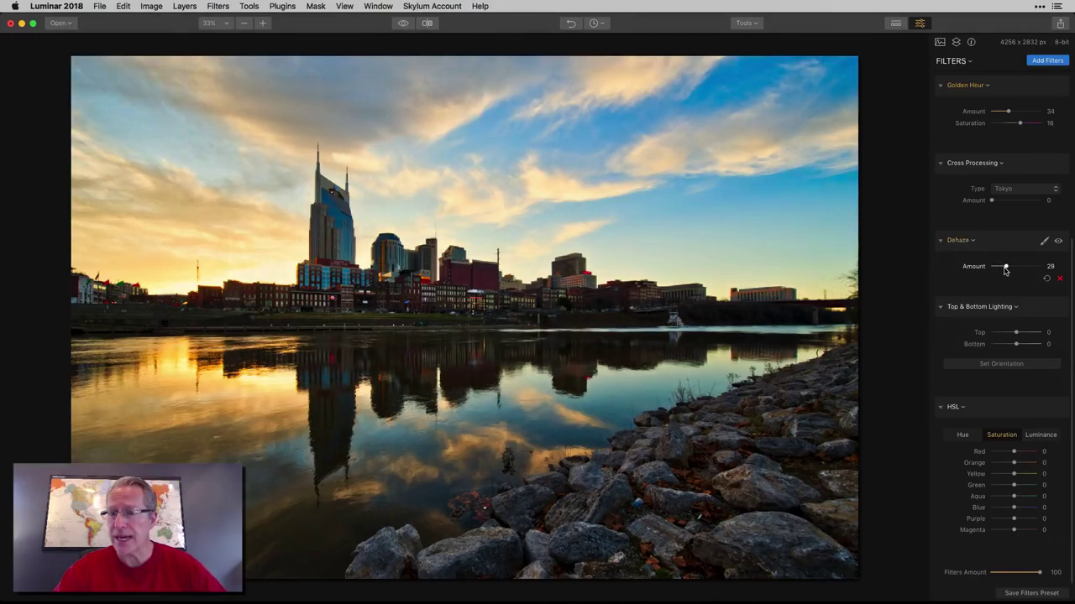
Step: Toggle Dehaze off and on several times to compare, leaving it enabled
click(1058, 243)
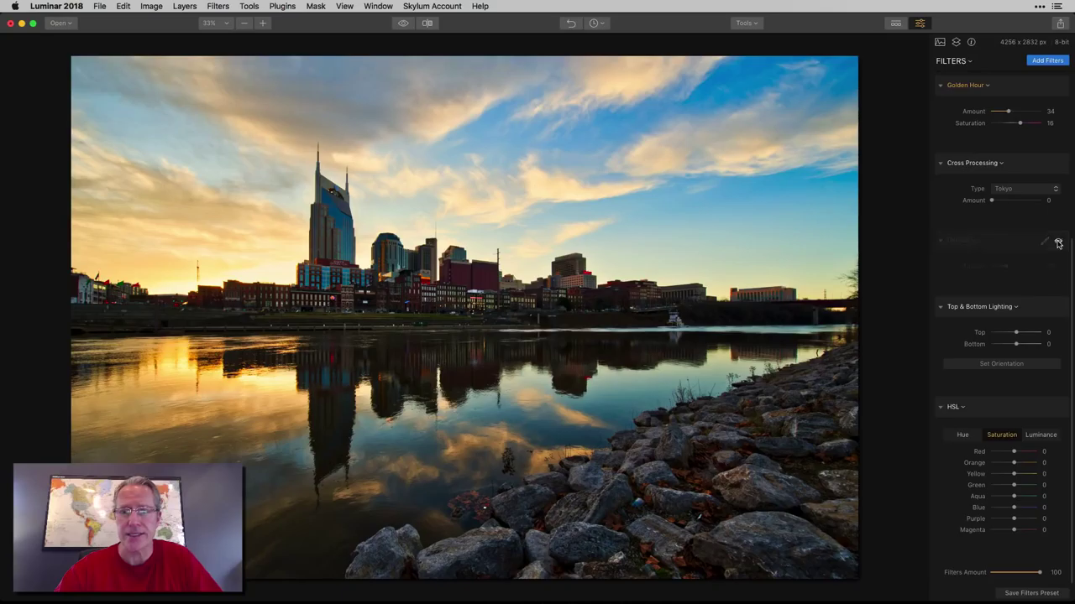
click(1058, 242)
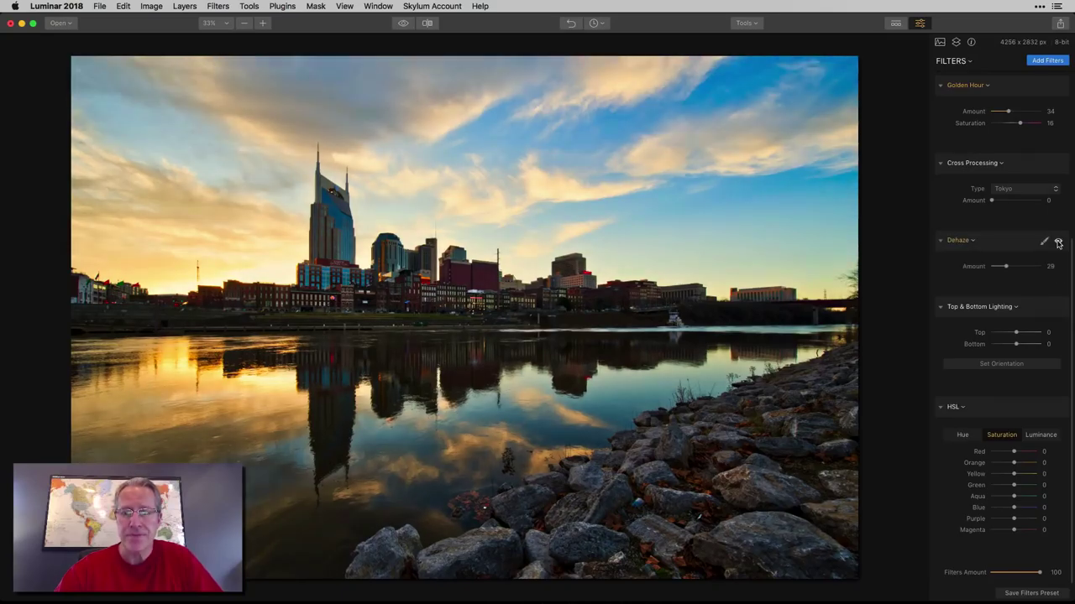
click(1058, 242)
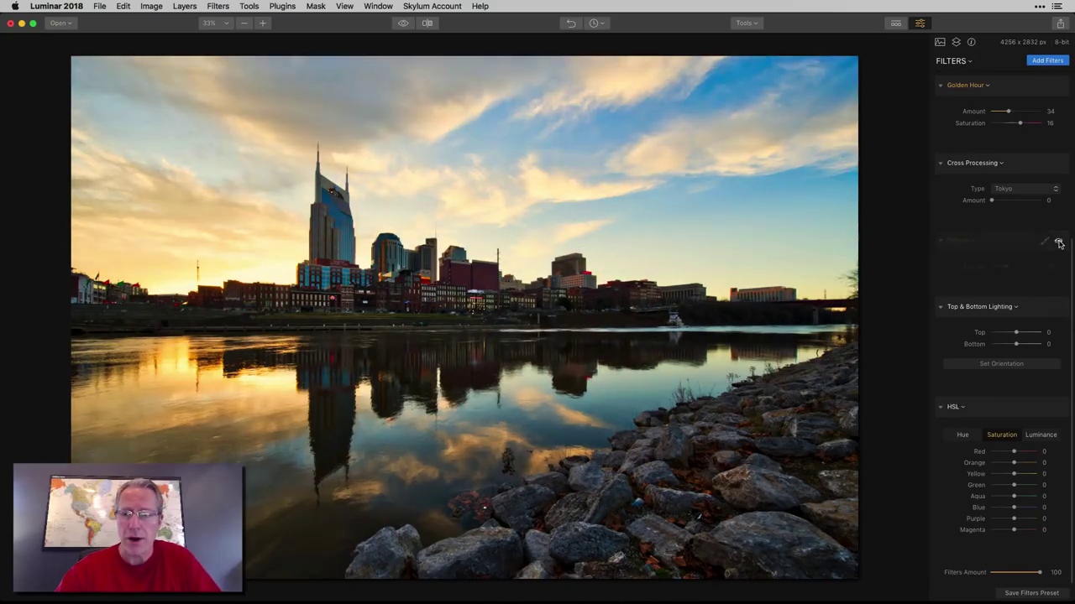
click(1058, 243)
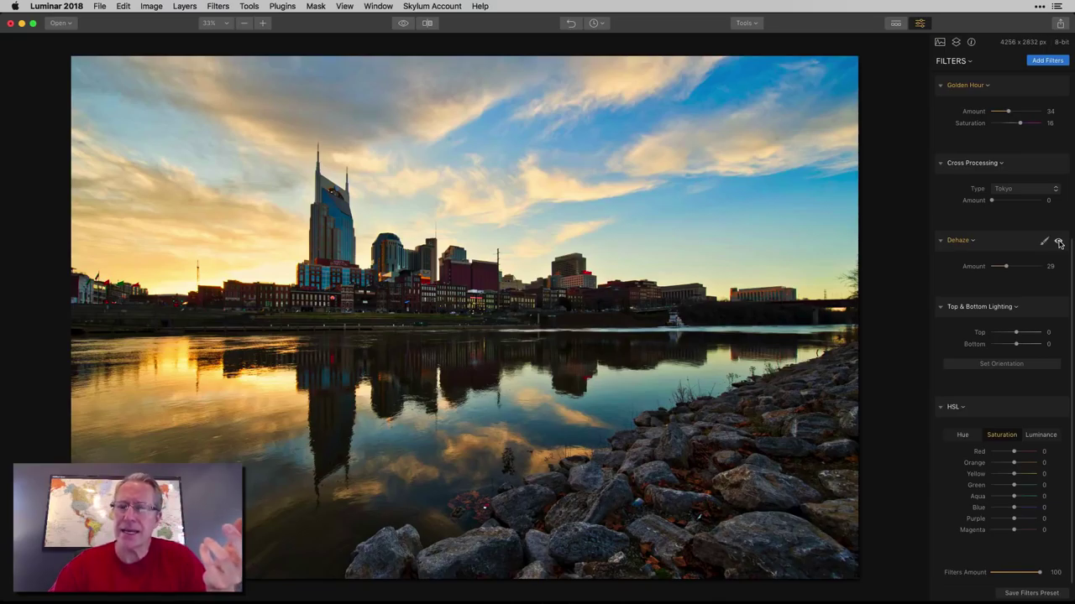
click(1058, 242)
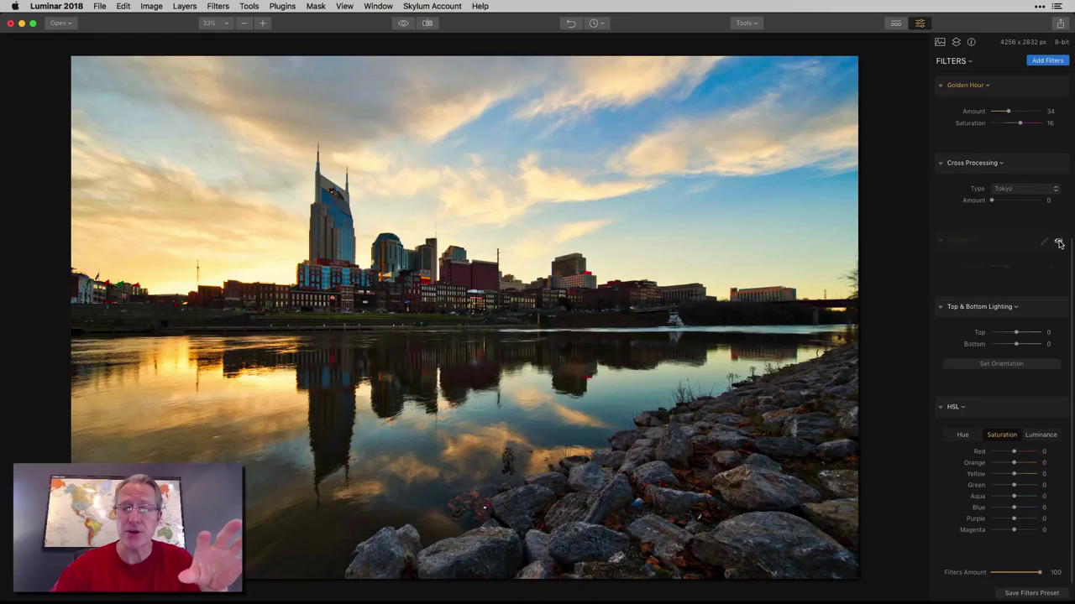
click(1059, 243)
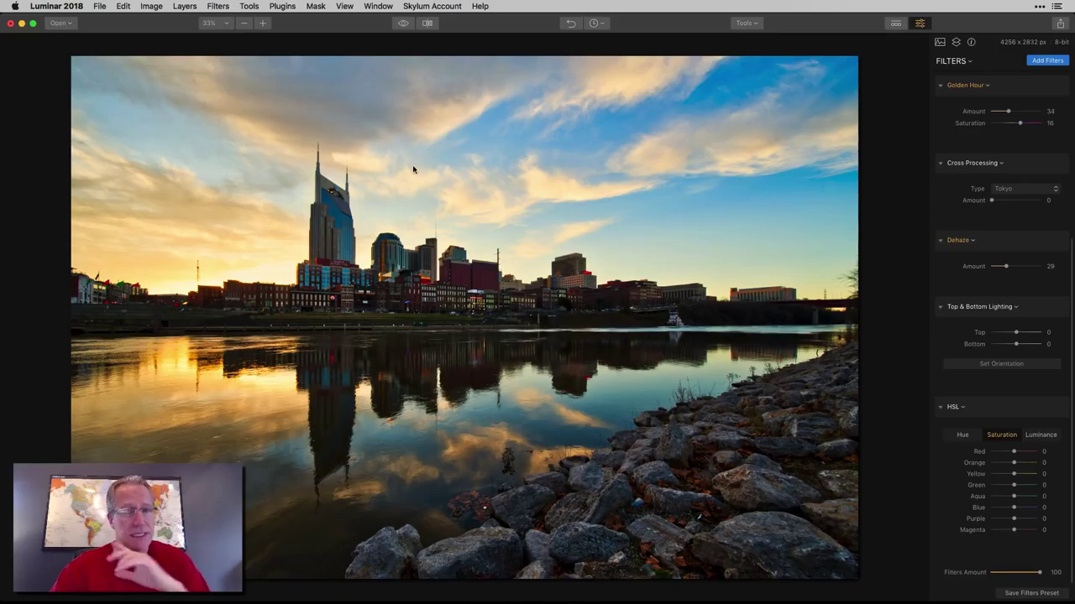
click(744, 24)
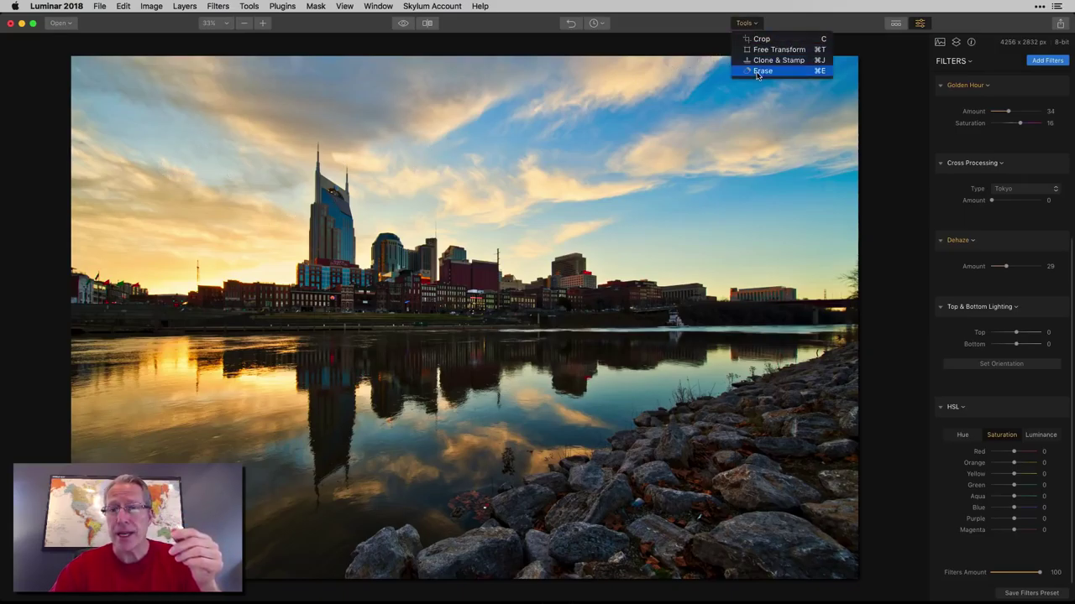
click(748, 25)
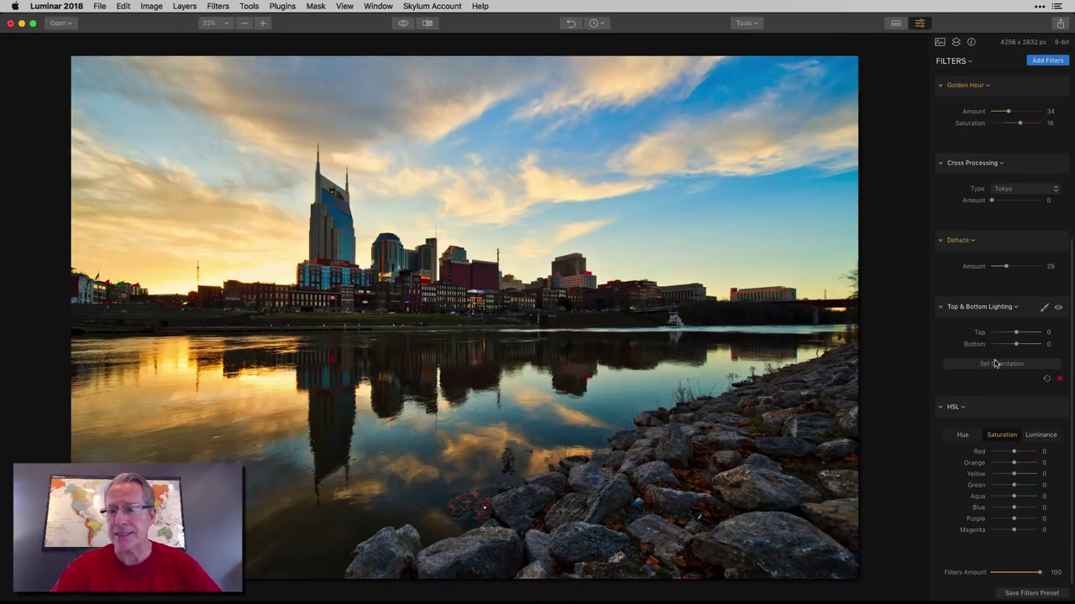
Step: Set Cross Processing to the Seattle type at Amount 29
scroll(1004, 252, up, 2)
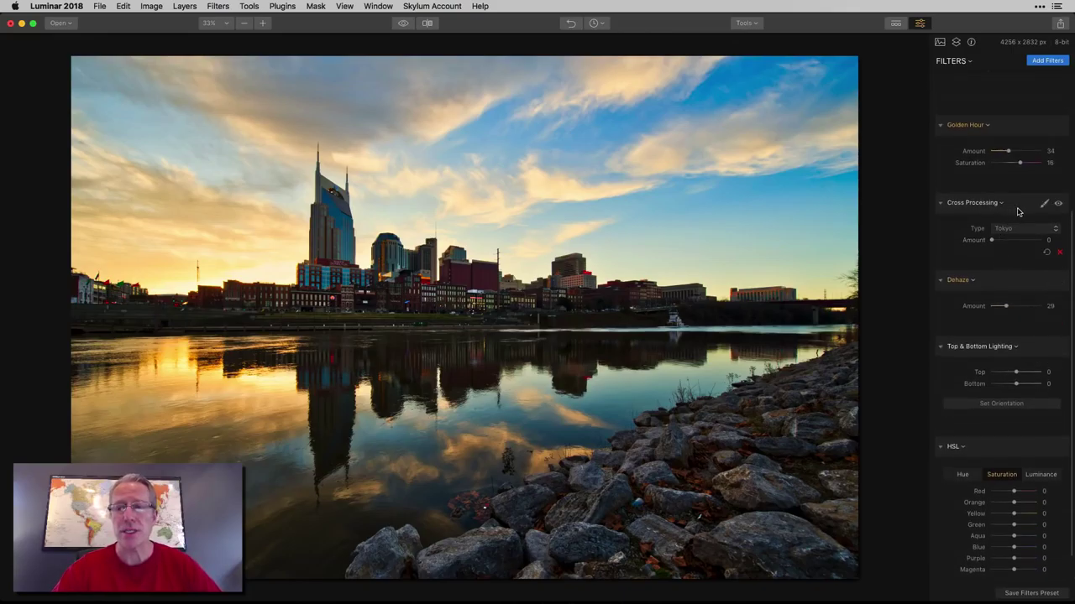
scroll(1018, 212, down, 1)
click(1014, 217)
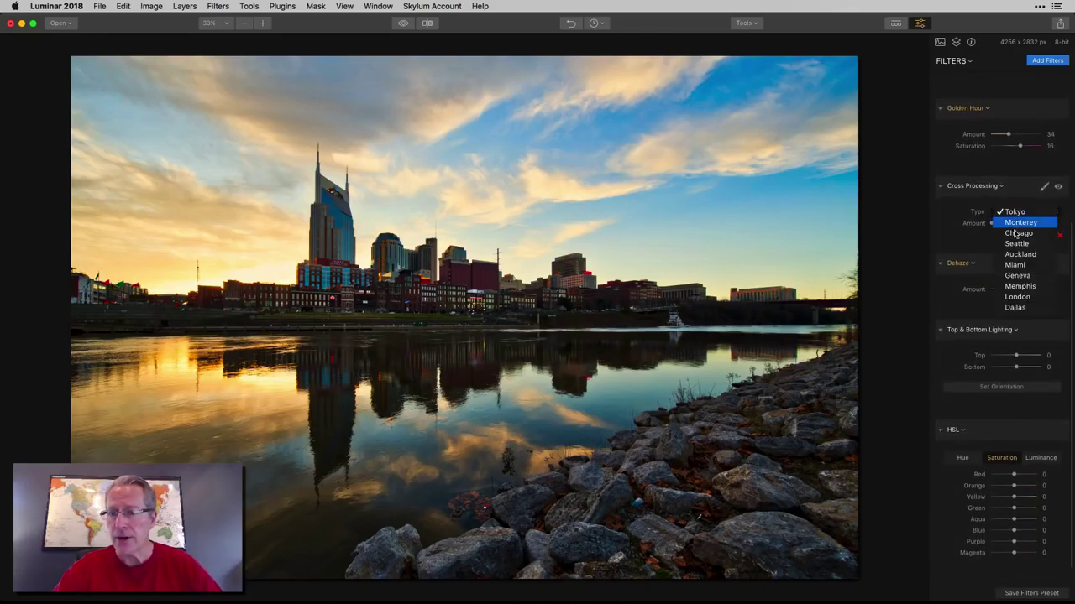
click(1015, 245)
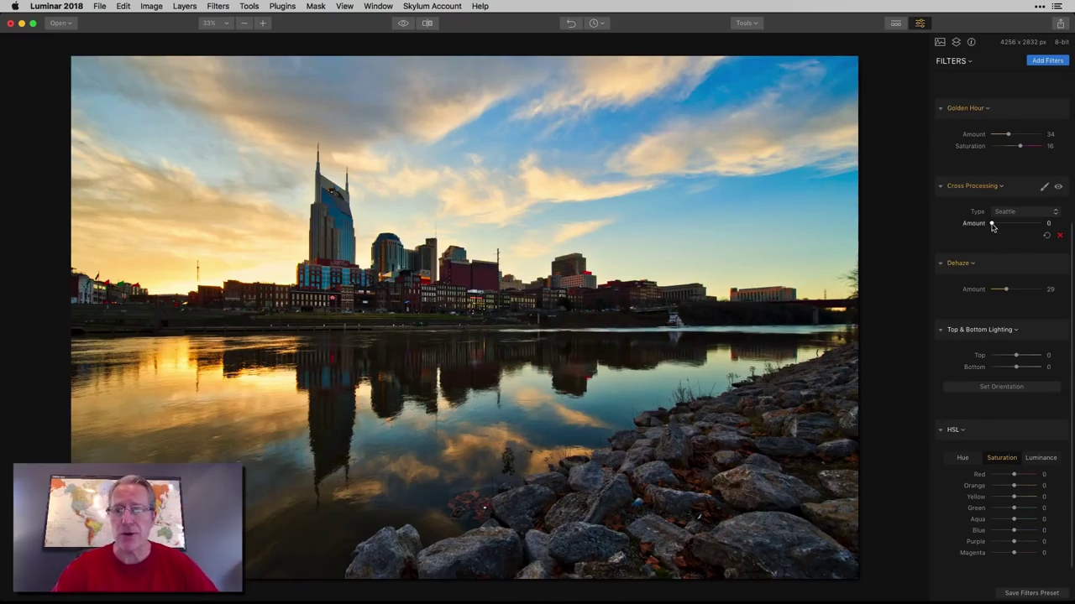
drag(991, 227, 1007, 226)
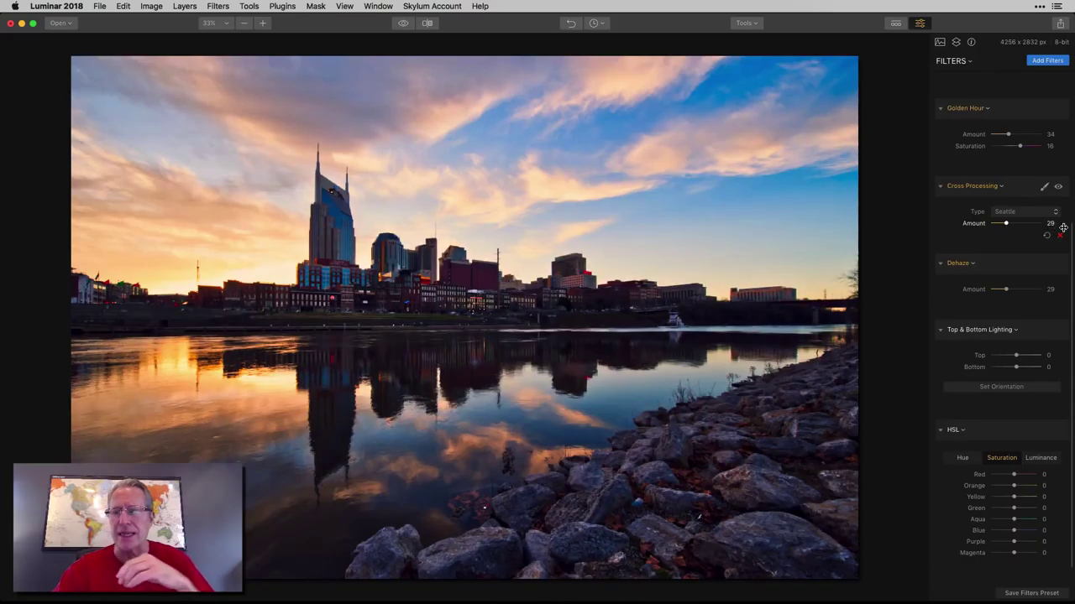
Step: Toggle Cross Processing off and on to compare, ending with it switched off
click(1060, 188)
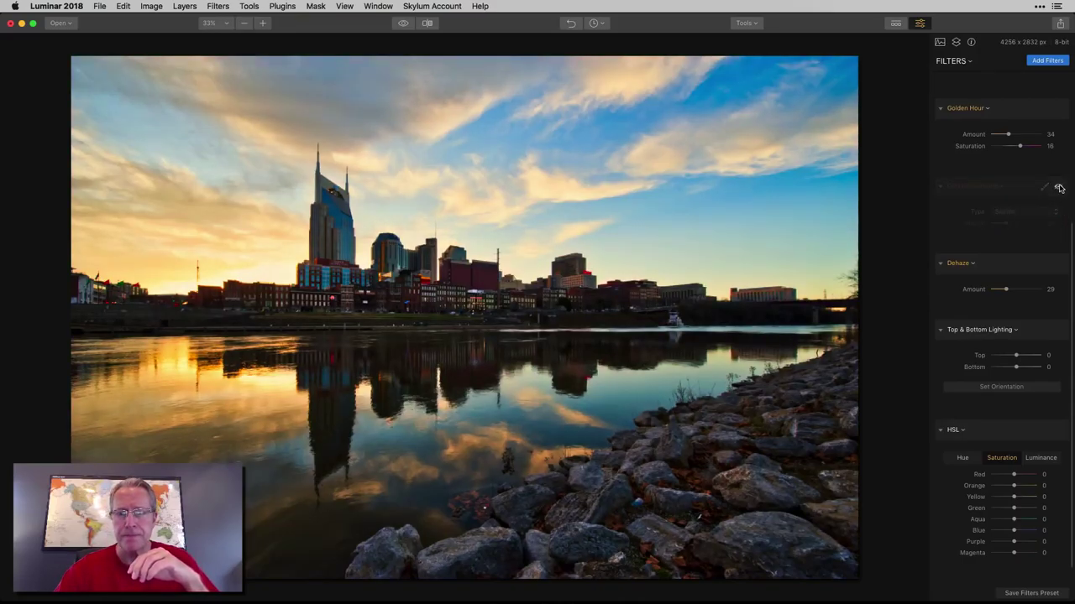
click(1060, 188)
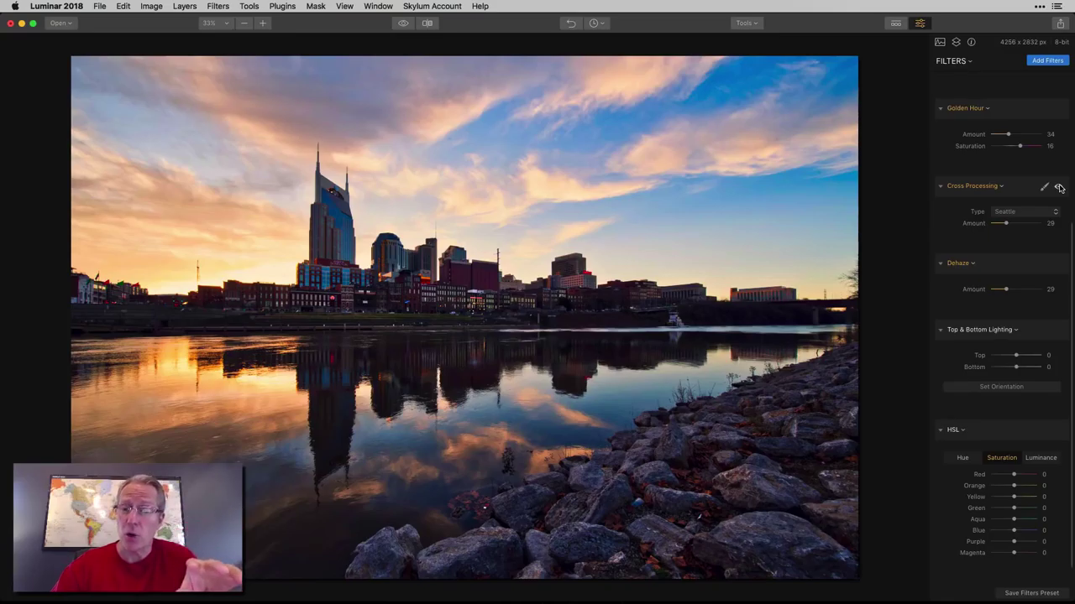
click(1060, 188)
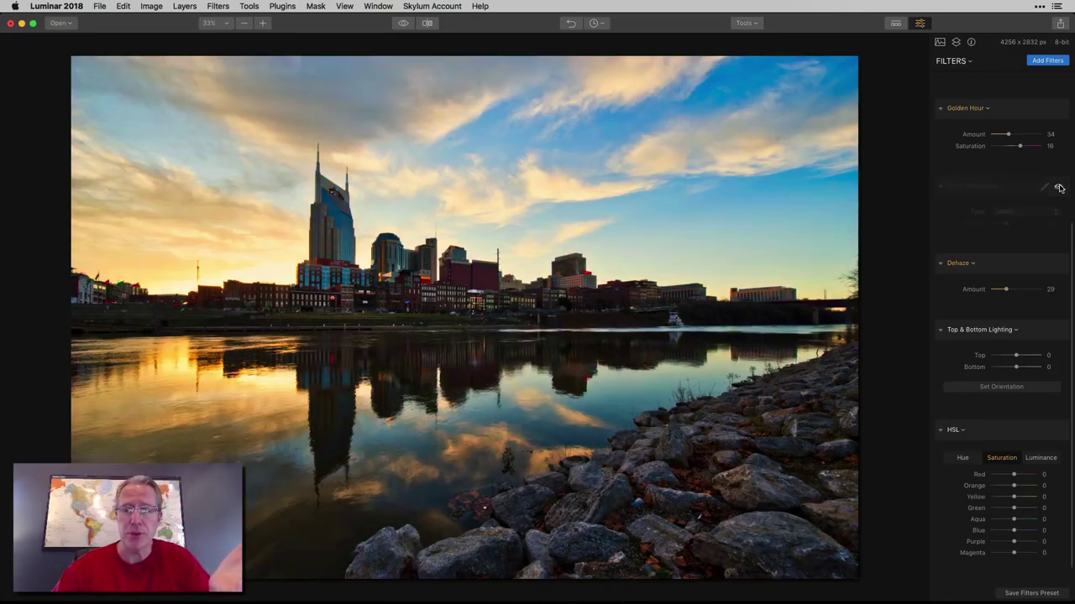
Step: Compare with the original and without Cross Processing, leaving the Seattle look enabled
click(1060, 188)
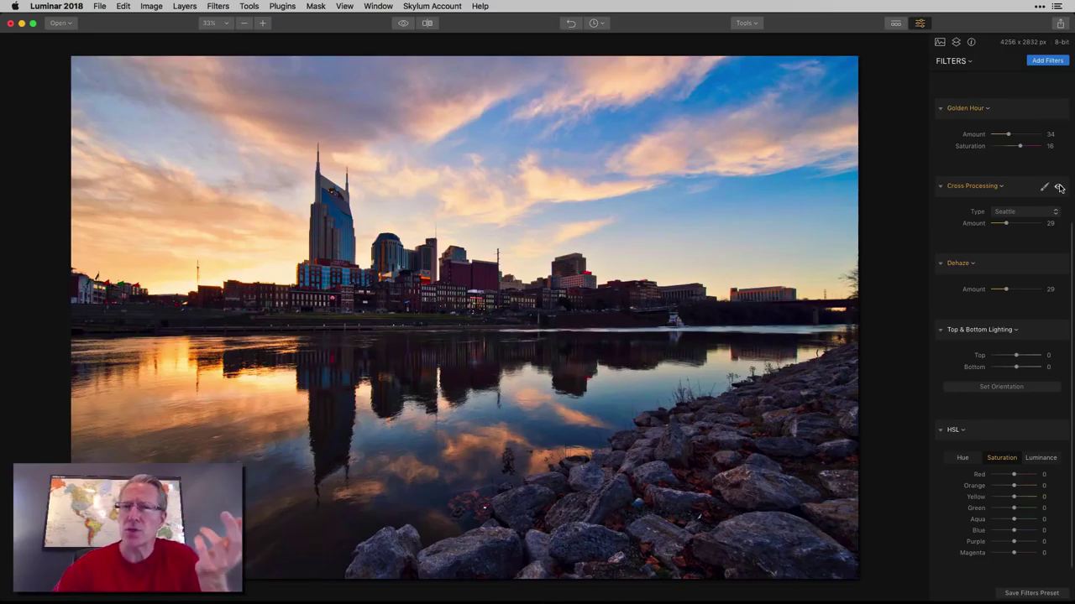
click(406, 22)
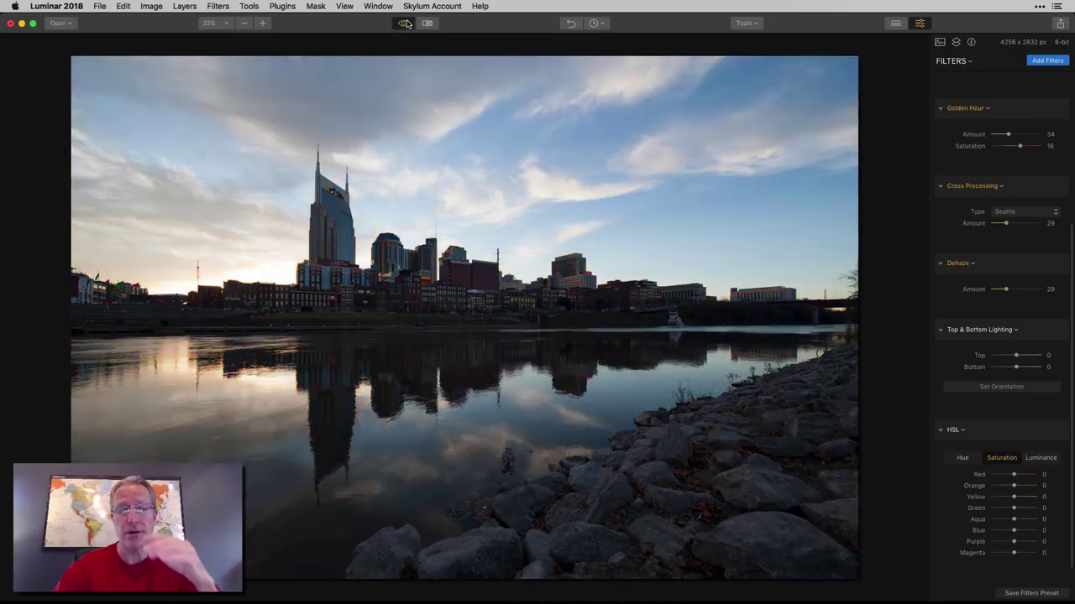
click(407, 23)
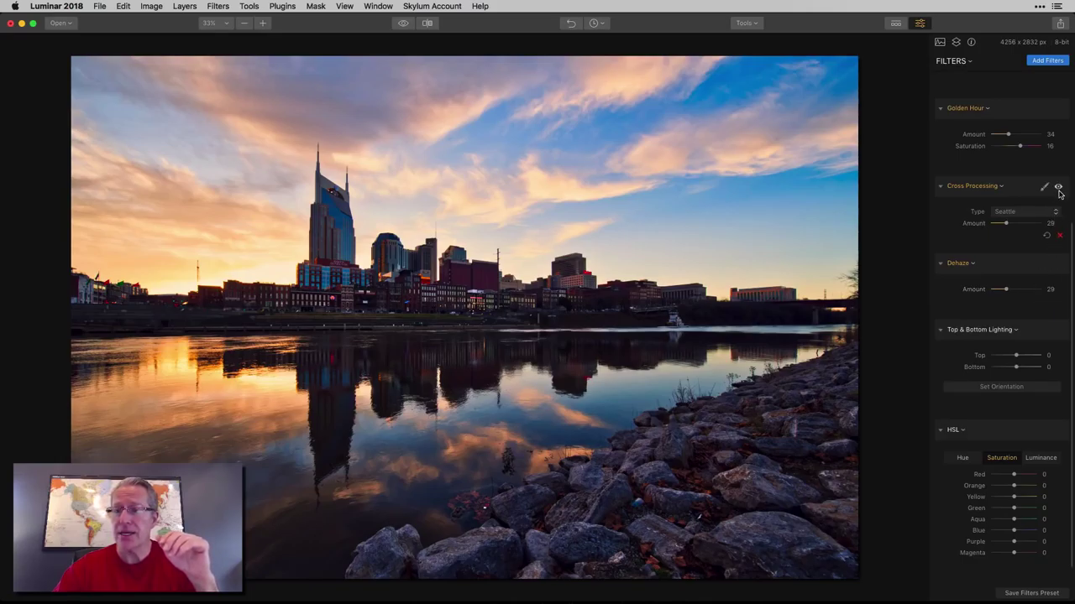
click(1059, 188)
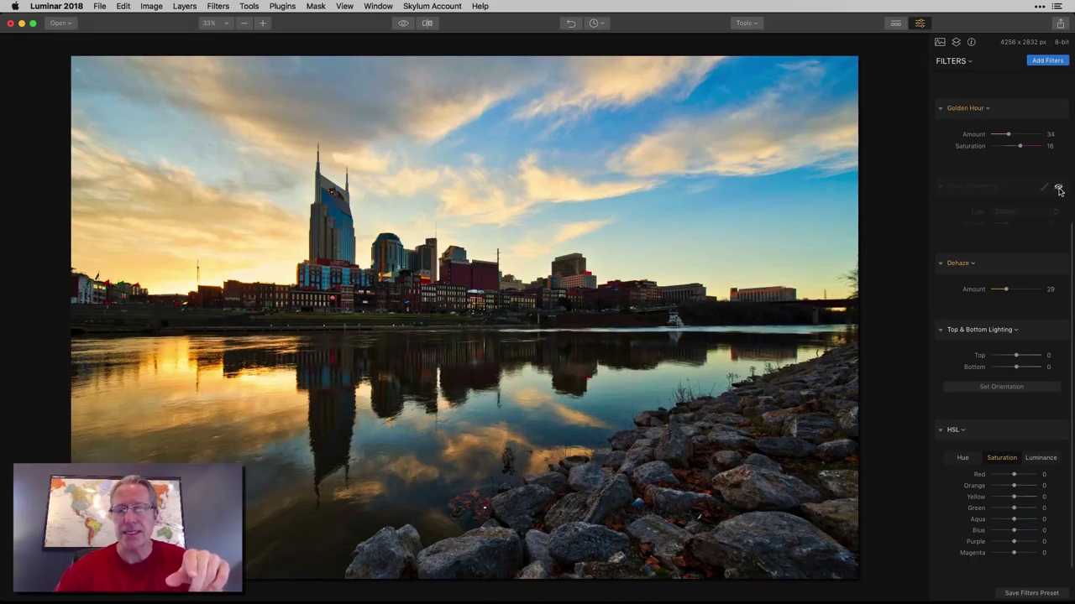
click(1059, 189)
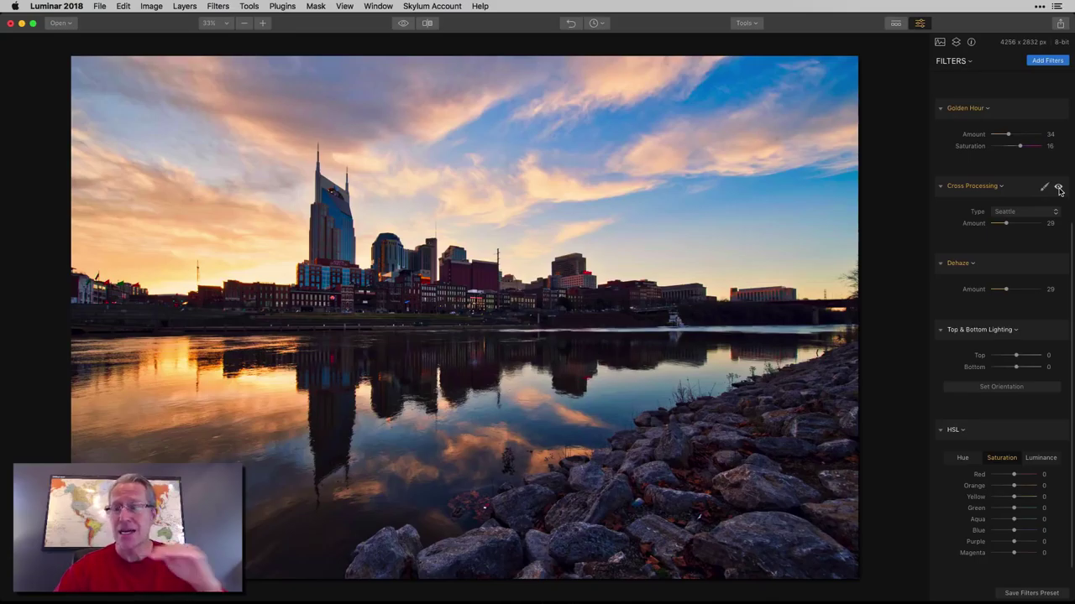
Step: Set Top & Bottom Lighting's Bottom to 21 and HSL Blue saturation to -66
scroll(997, 381, down, 1)
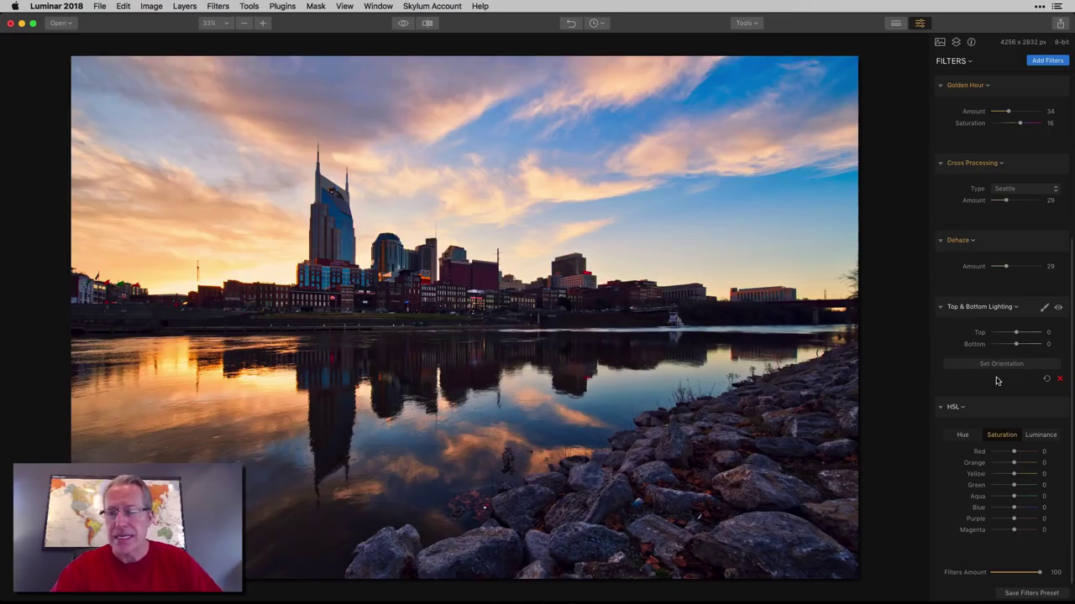
drag(1017, 347, 1022, 349)
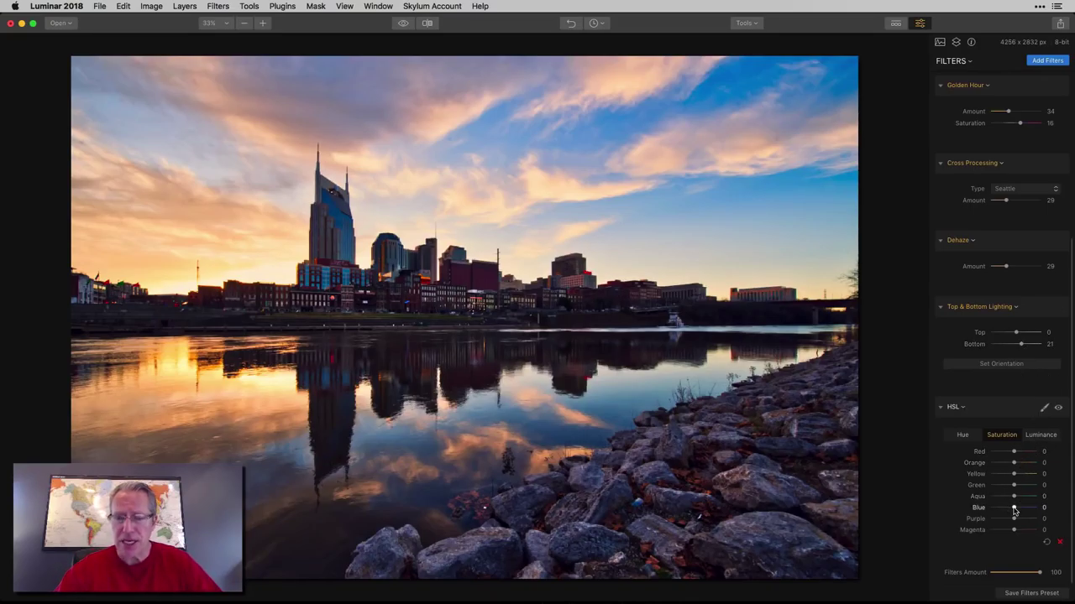
drag(1013, 508, 998, 508)
click(1043, 408)
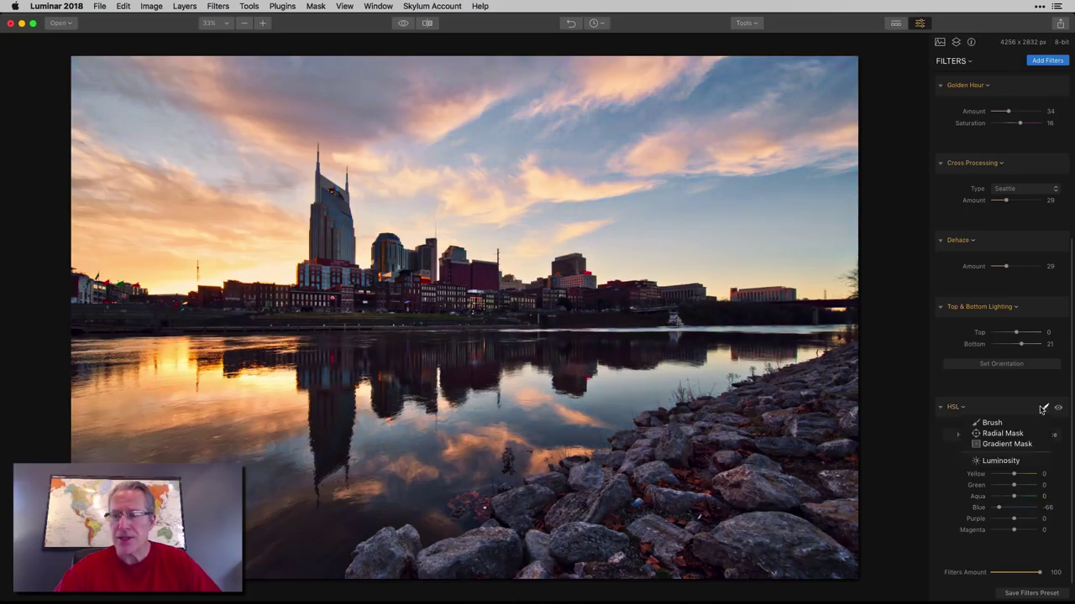
Step: Paint a brush mask limiting the HSL Blue -66 desaturation to the foreground rocks
click(992, 423)
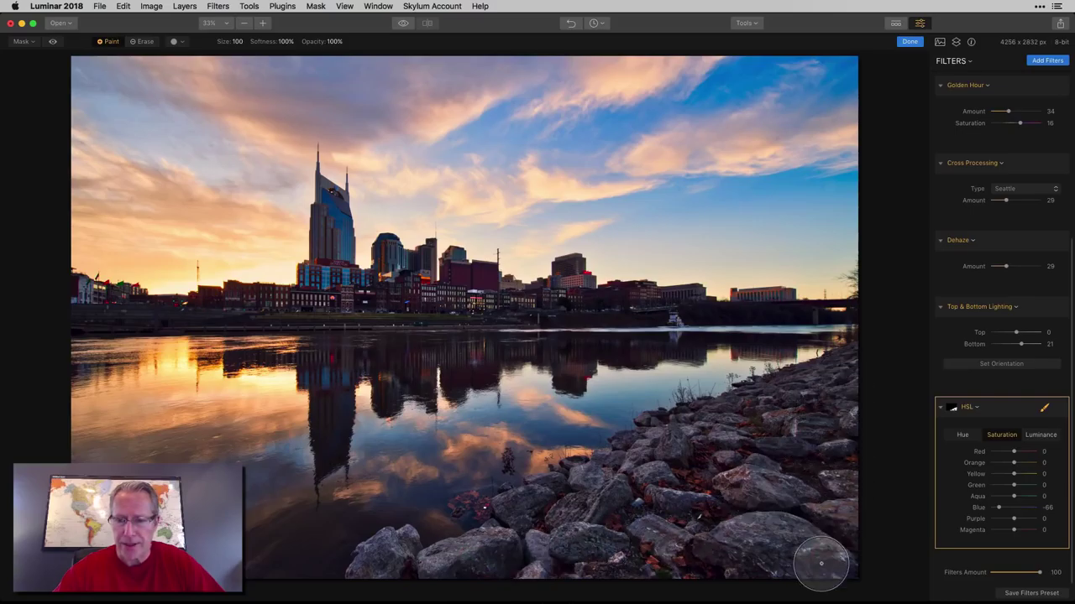
click(911, 43)
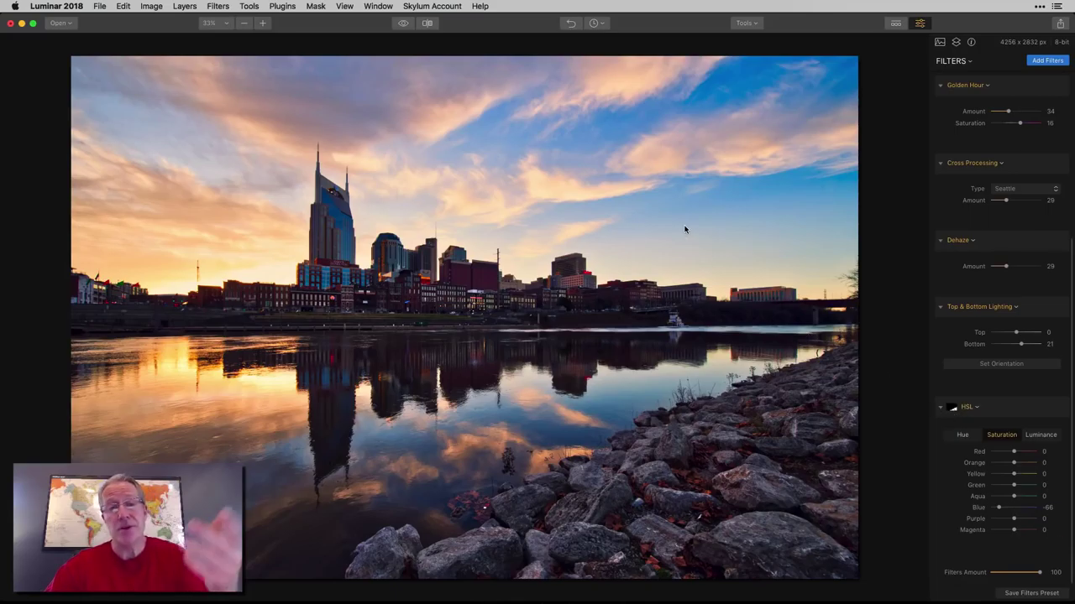
click(404, 23)
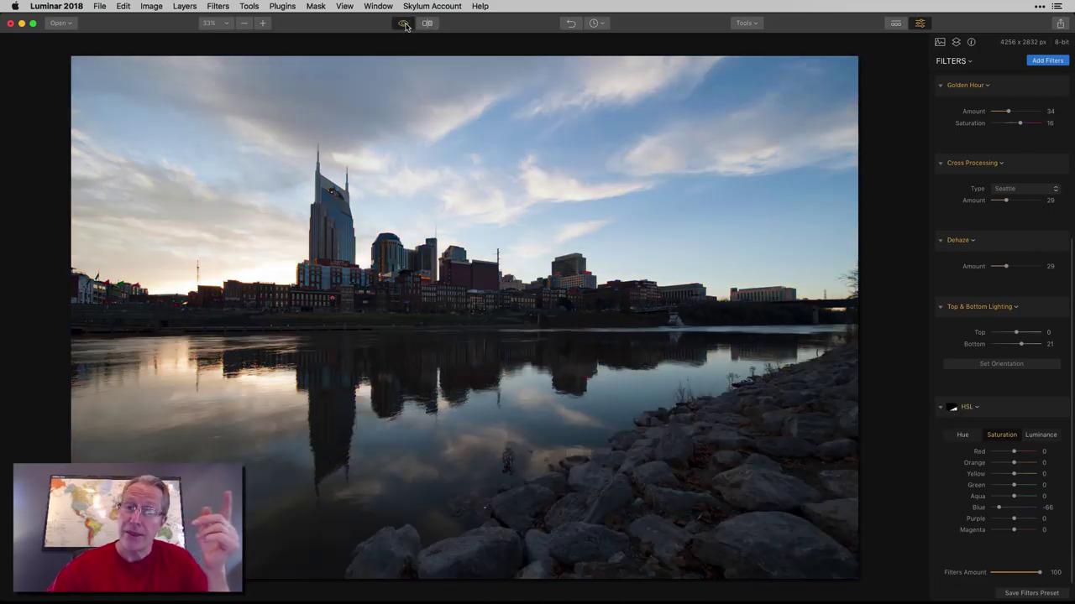
click(404, 24)
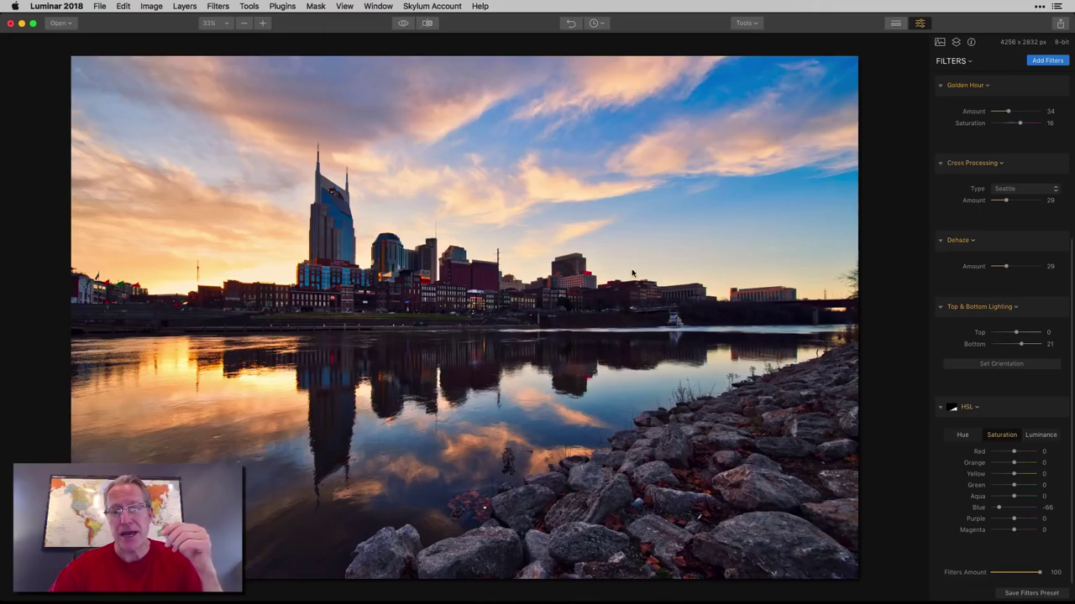
scroll(949, 240, up, 5)
scroll(950, 239, up, 1)
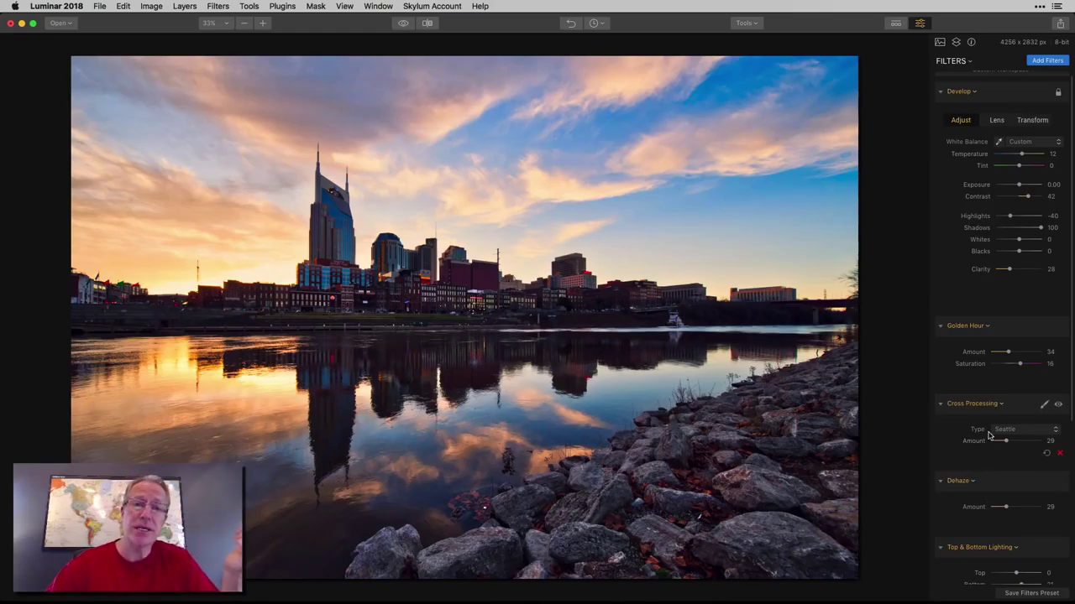
scroll(994, 479, down, 2)
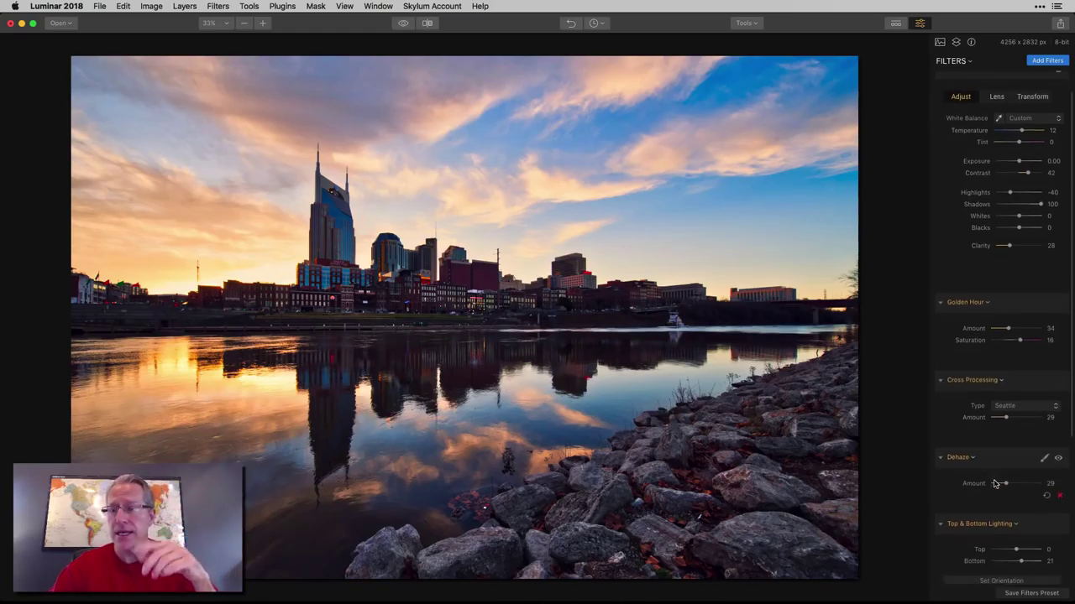
scroll(994, 479, down, 2)
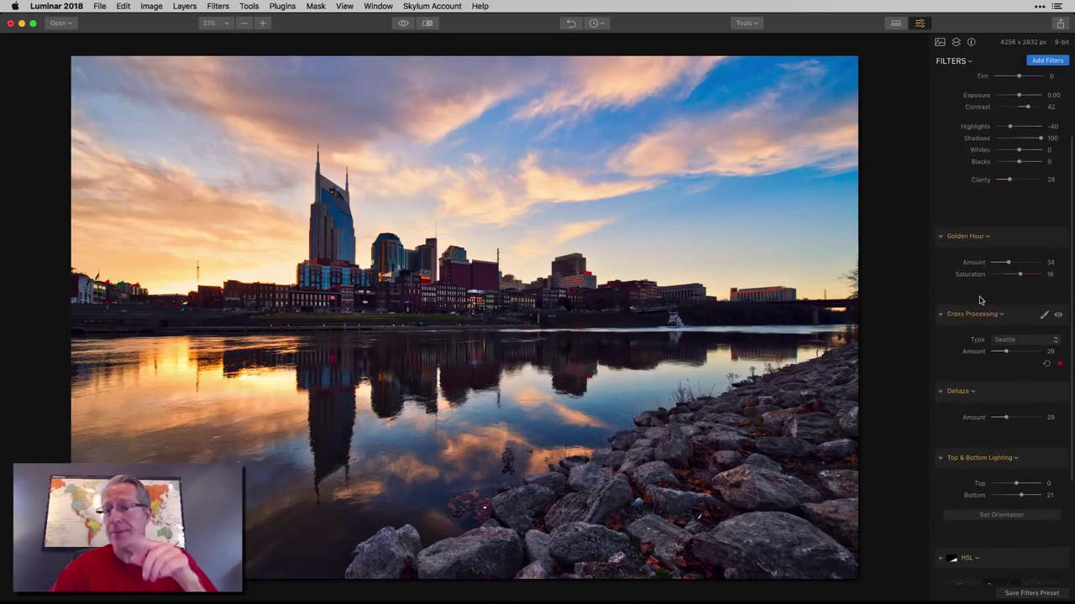
scroll(984, 363, up, 1)
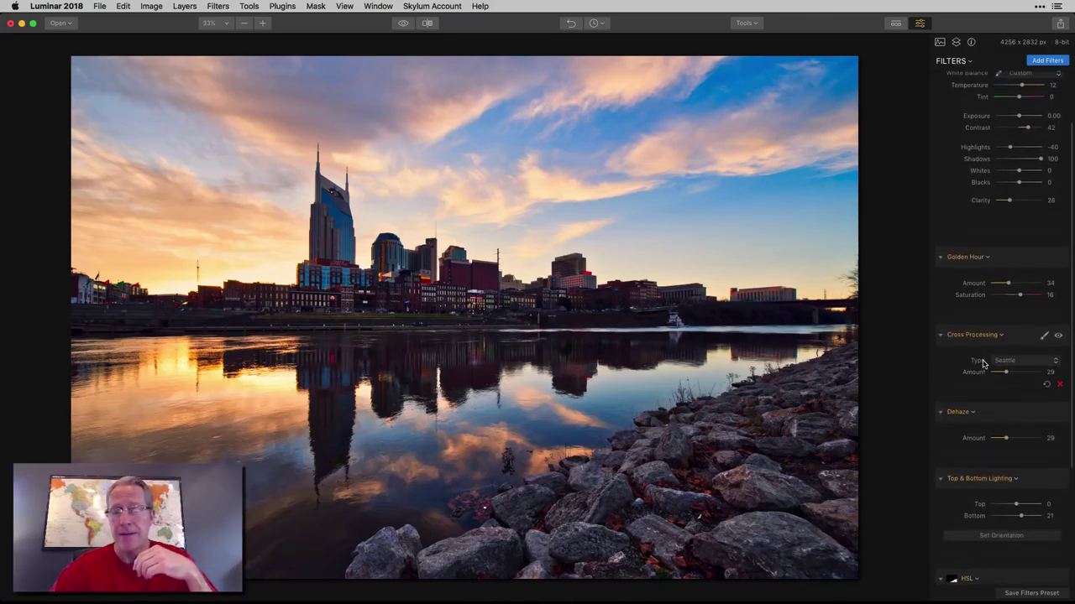
scroll(983, 362, down, 1)
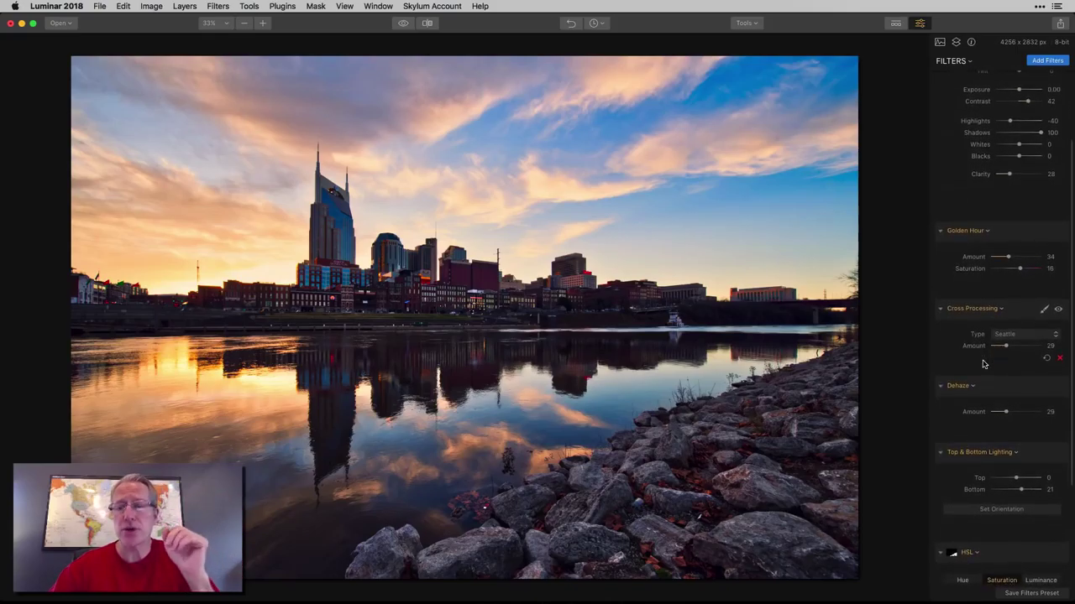
scroll(993, 436, down, 1)
scroll(991, 471, down, 3)
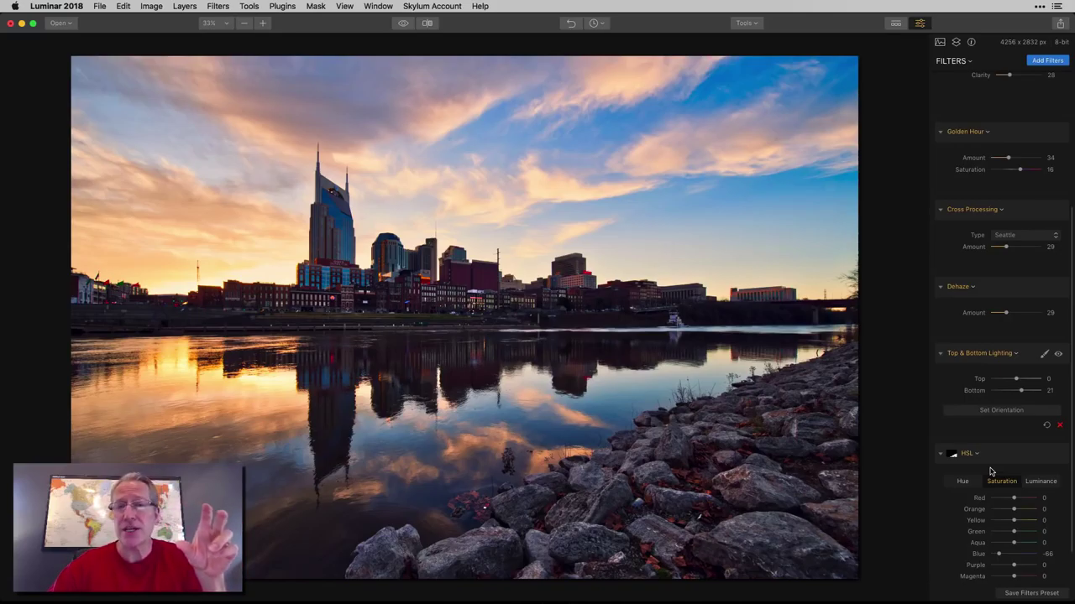
scroll(993, 496, down, 3)
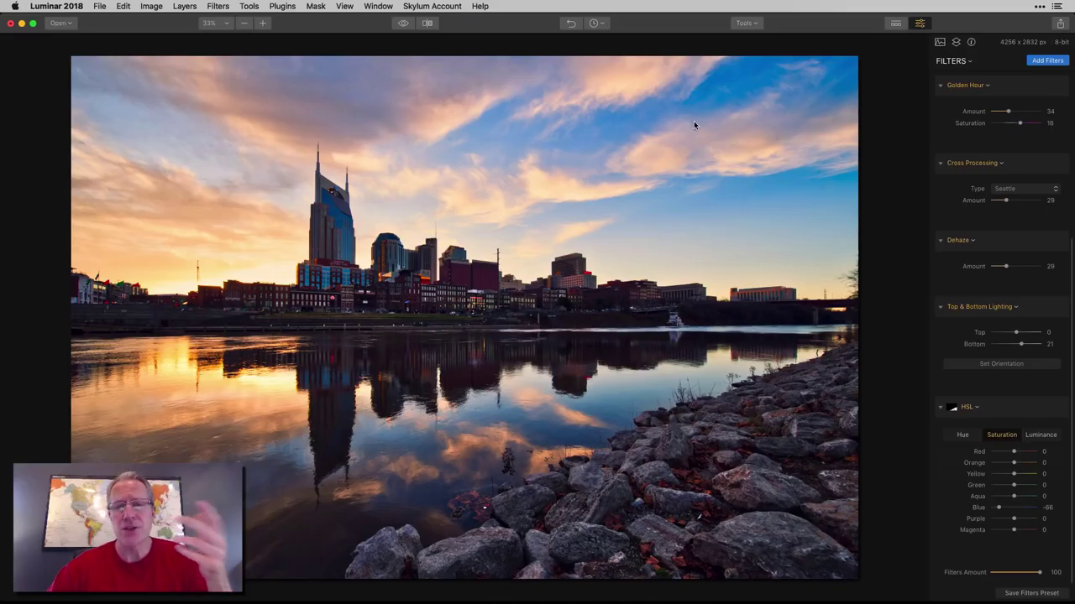
click(403, 23)
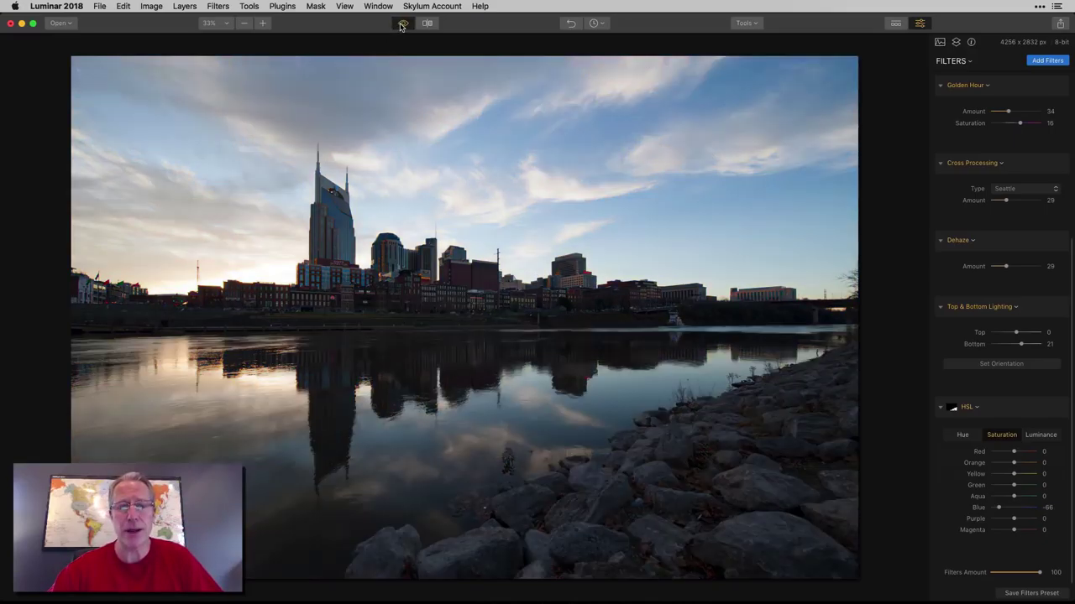
click(401, 26)
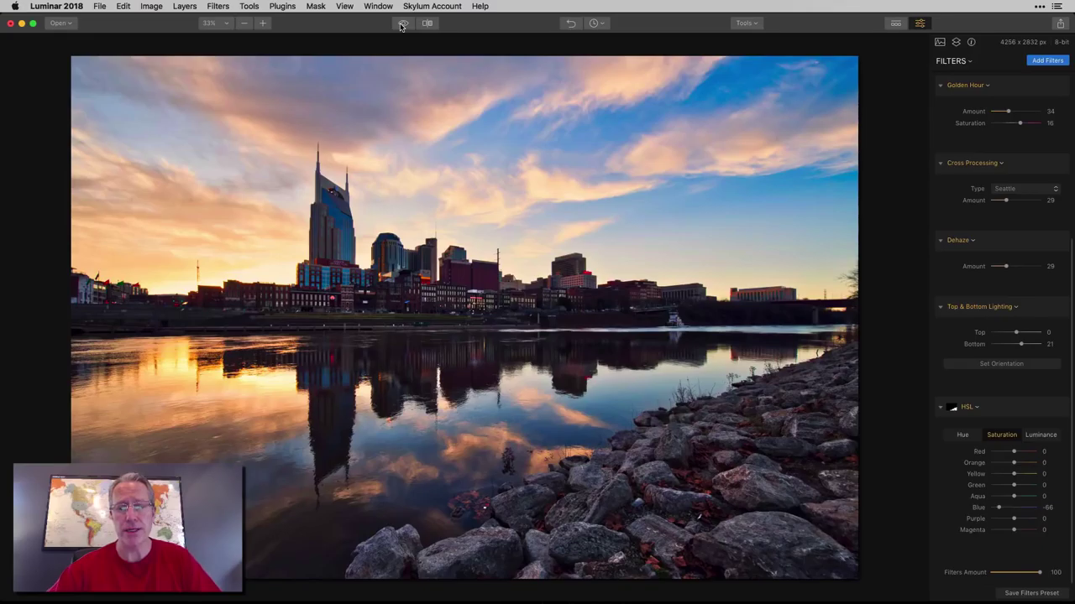